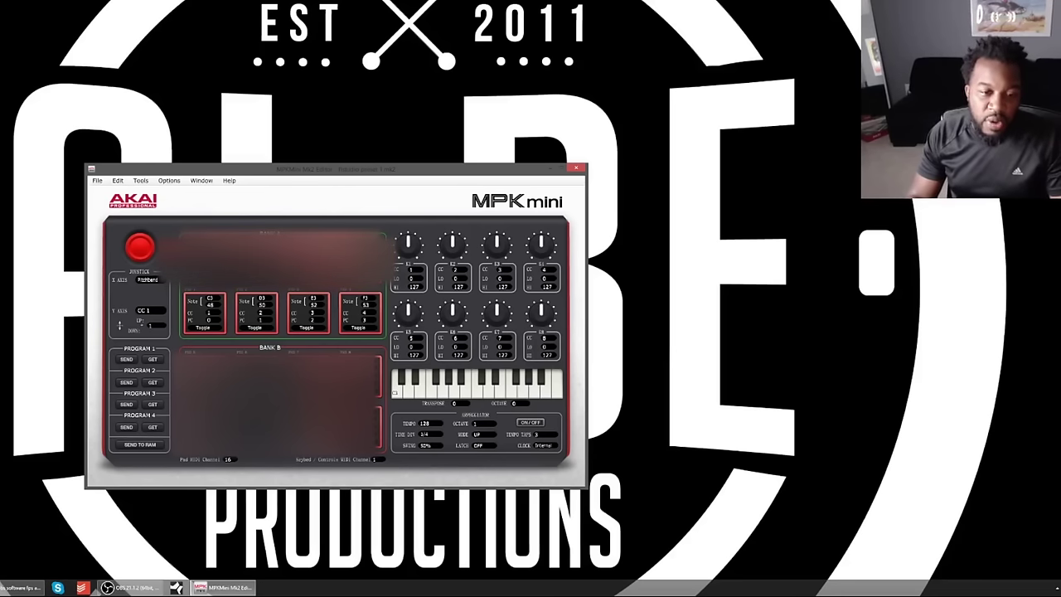
# Apply the MIDI device setup while sending the preset to Program 1, and set the pad MIDI channel to 16.
pyautogui.click(153, 360)
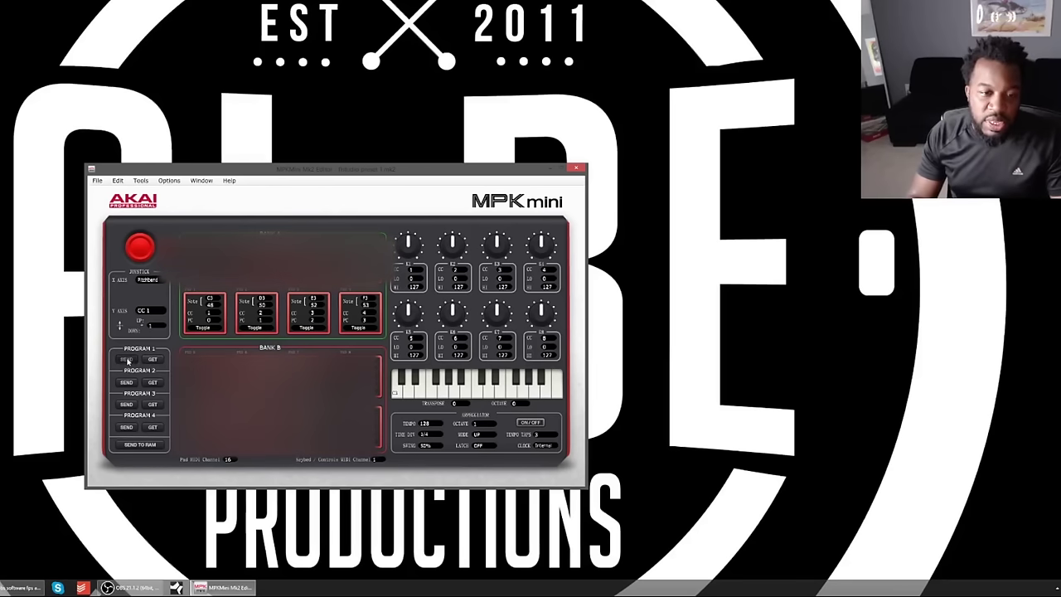
pyautogui.click(381, 287)
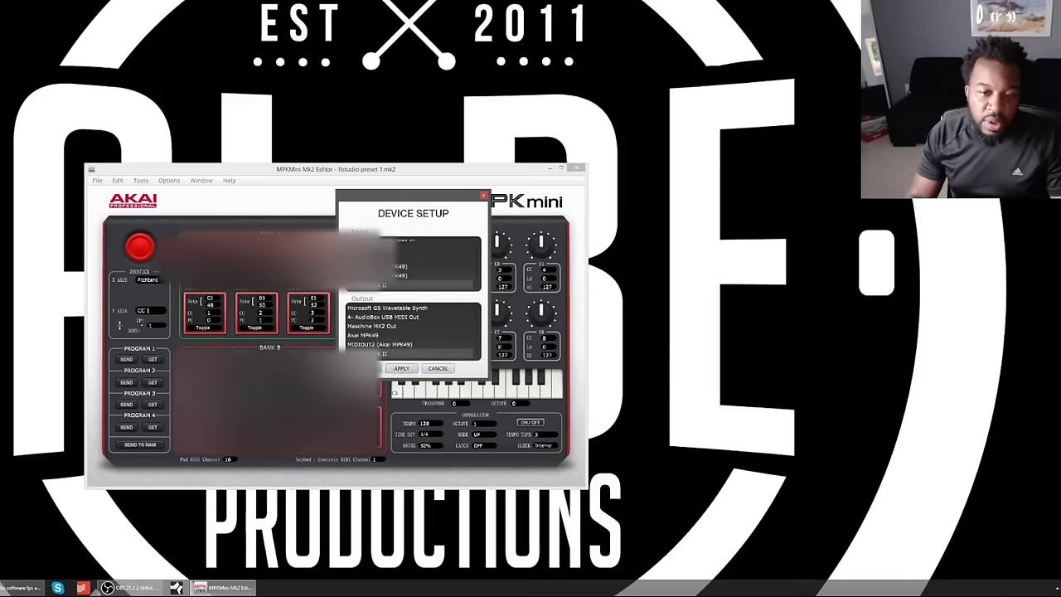
pyautogui.click(401, 368)
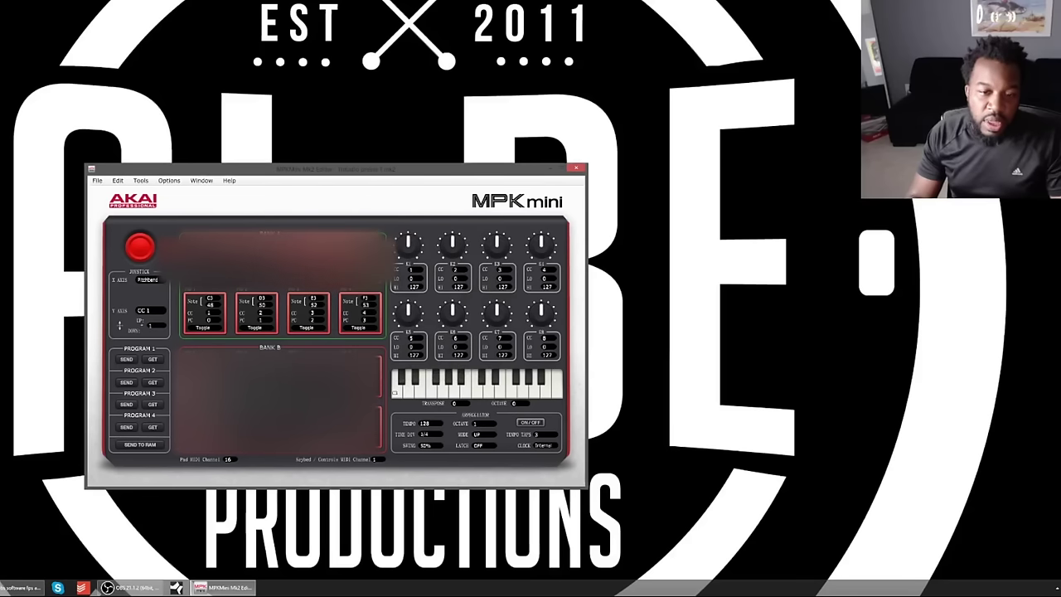
pyautogui.click(129, 359)
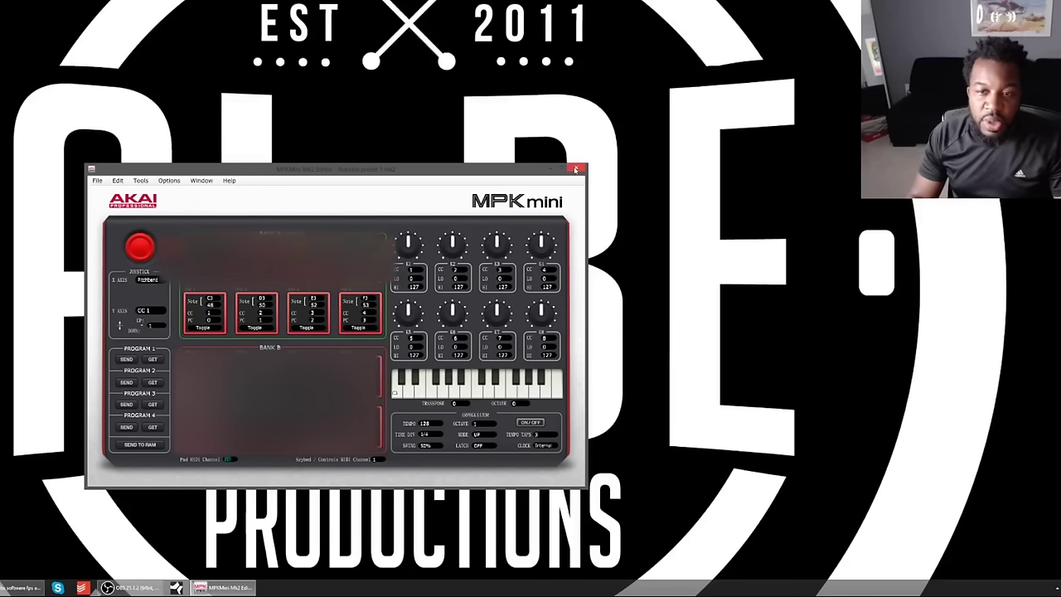
pyautogui.write('16')
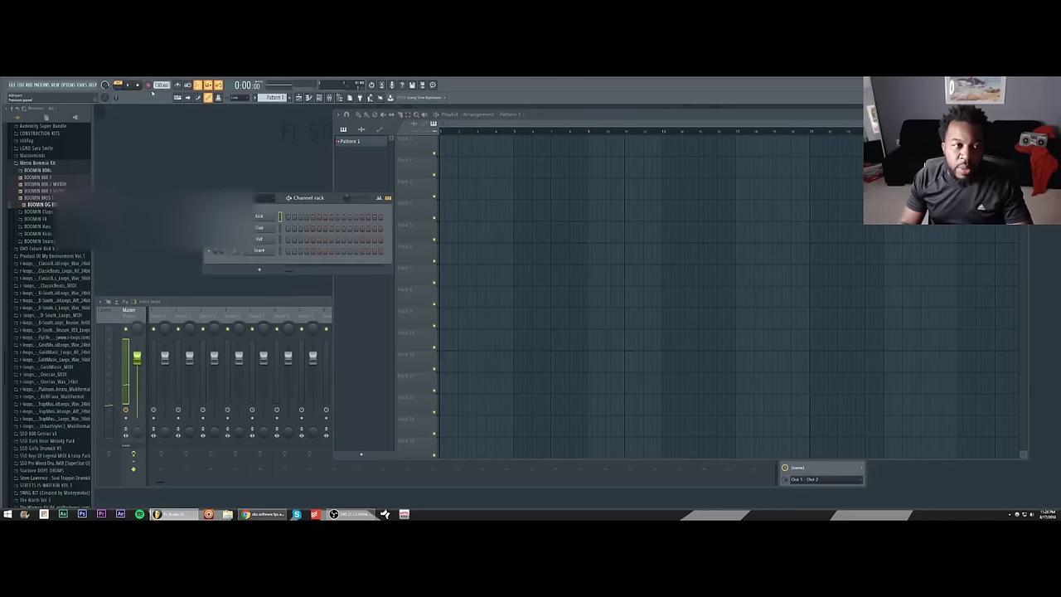
# Switch to FL Studio and select the MPK Mini Mk II as both output and input device in the MIDI settings.
pyautogui.click(77, 85)
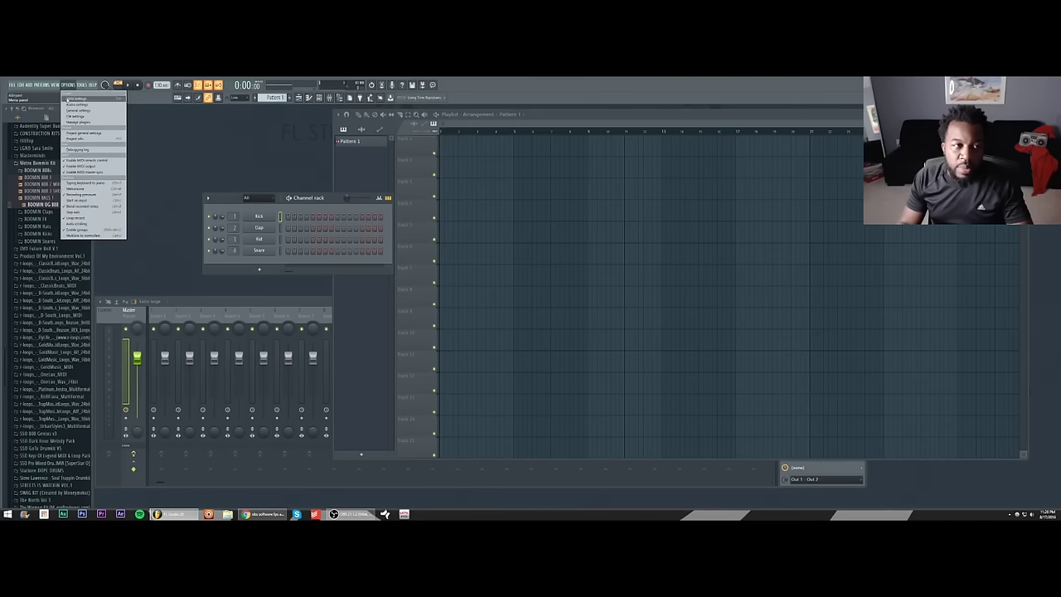
pyautogui.click(69, 99)
pyautogui.scroll(-2, 444, 237)
pyautogui.click(444, 241)
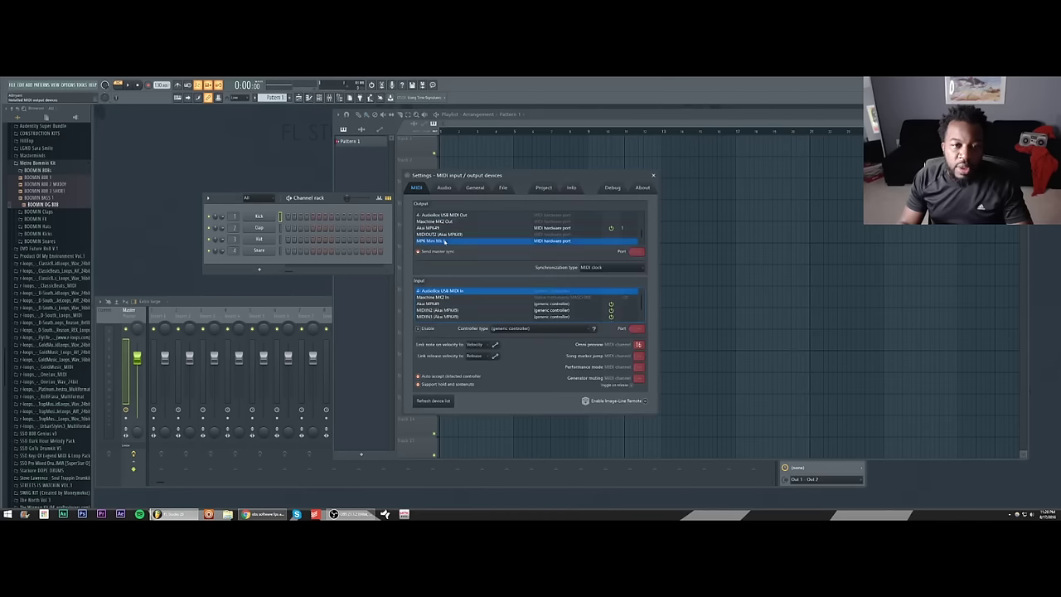
pyautogui.click(464, 315)
pyautogui.scroll(-2, 461, 319)
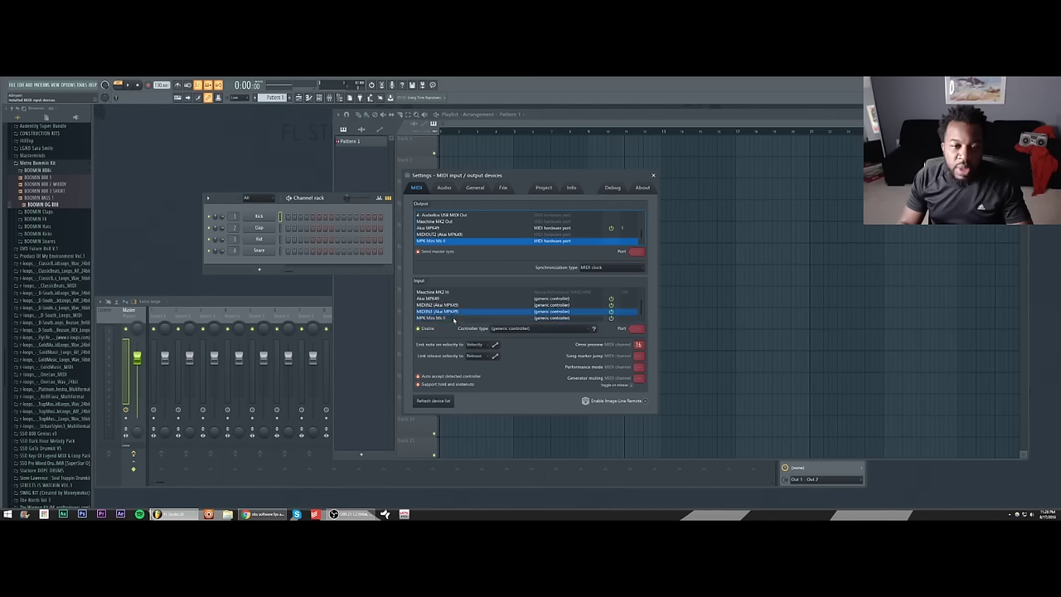
pyautogui.click(454, 319)
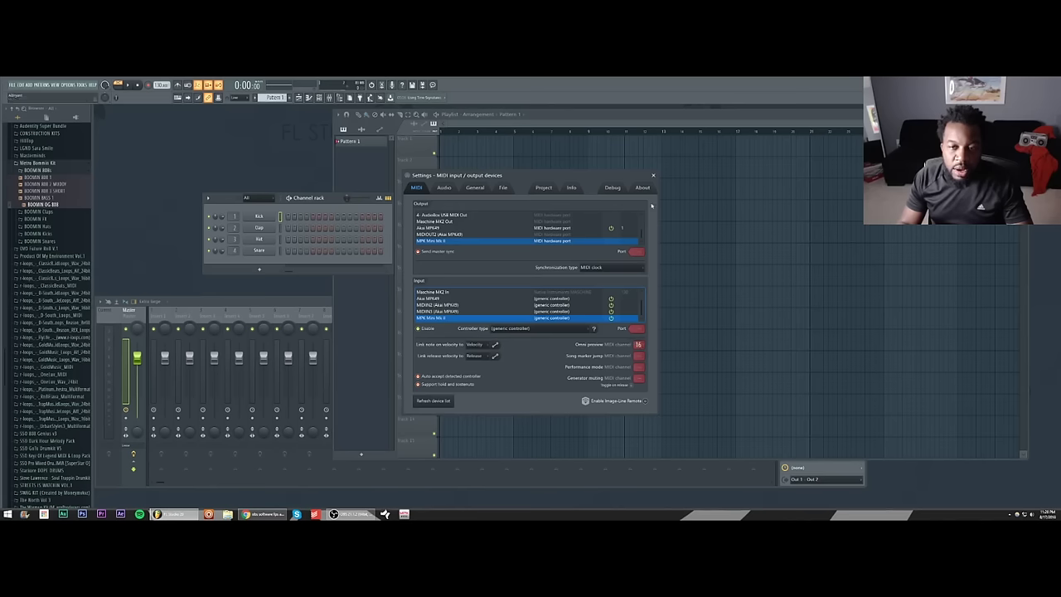
pyautogui.click(654, 175)
# Add an FL Keys instrument to the channel rack and select its channel.
pyautogui.click(260, 269)
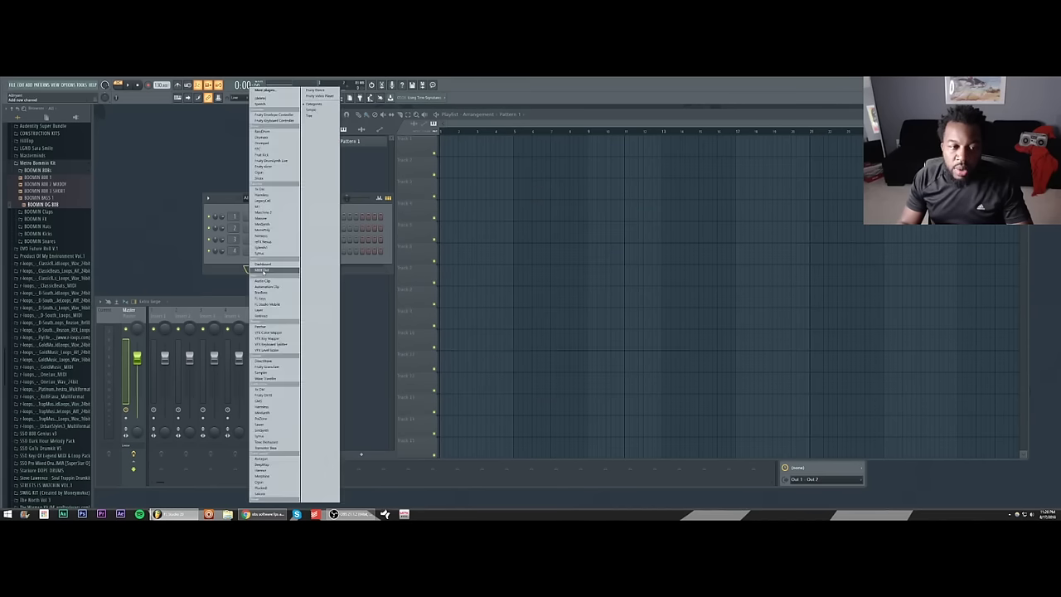
pyautogui.click(263, 298)
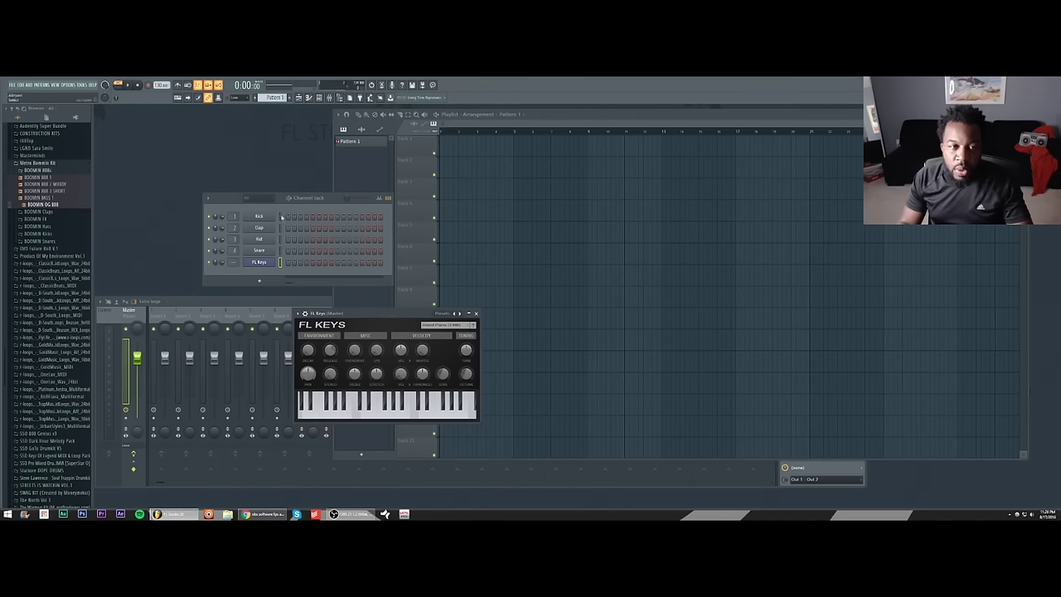
pyautogui.click(280, 264)
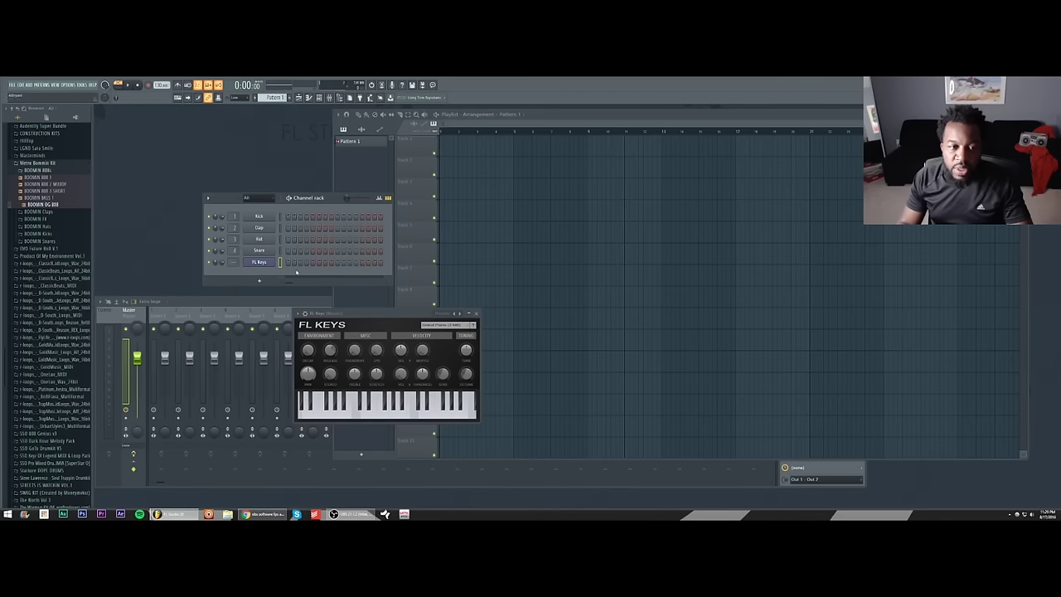
# Play test notes on the FL Keys channel to check that the keyboard triggers the piano sound.
pyautogui.press('z')
pyautogui.press('z')
pyautogui.press('x')
pyautogui.press('z')
pyautogui.press('x')
pyautogui.press('z')
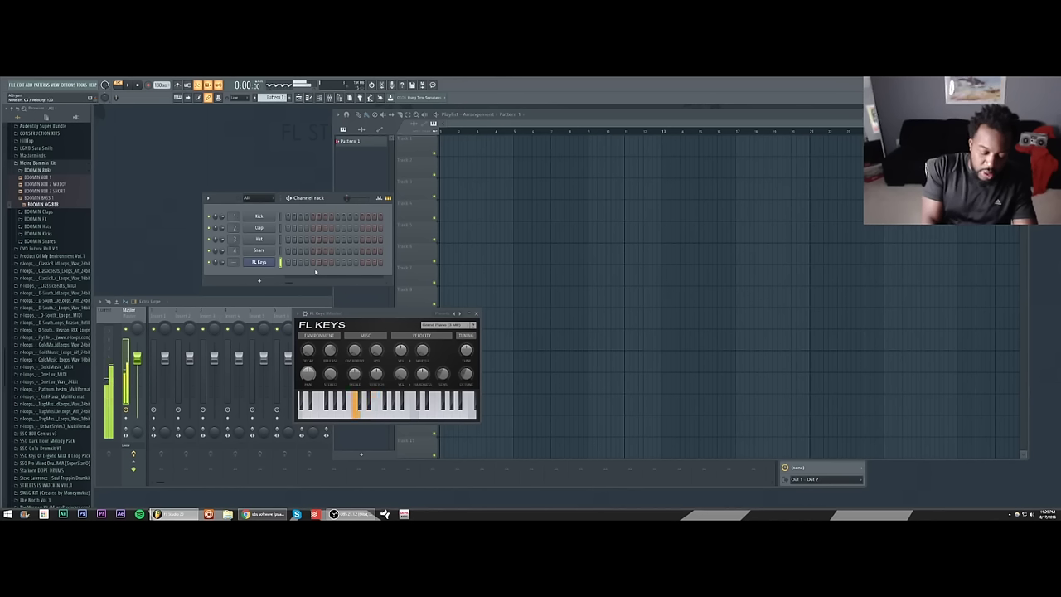
pyautogui.press('x')
pyautogui.press('z')
pyautogui.press('z')
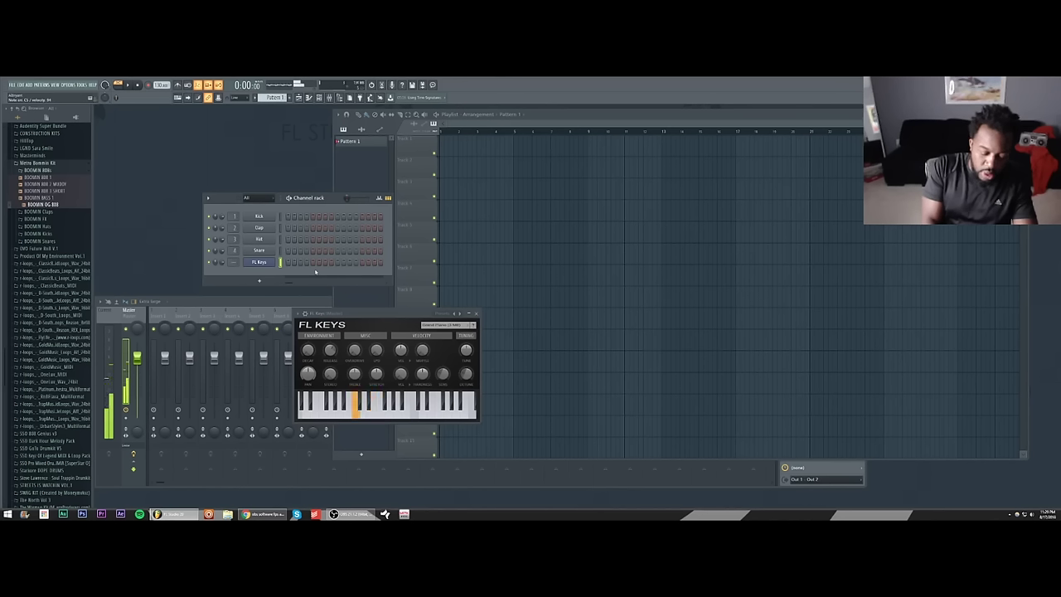
pyautogui.press('z')
pyautogui.press('z')
pyautogui.press('x')
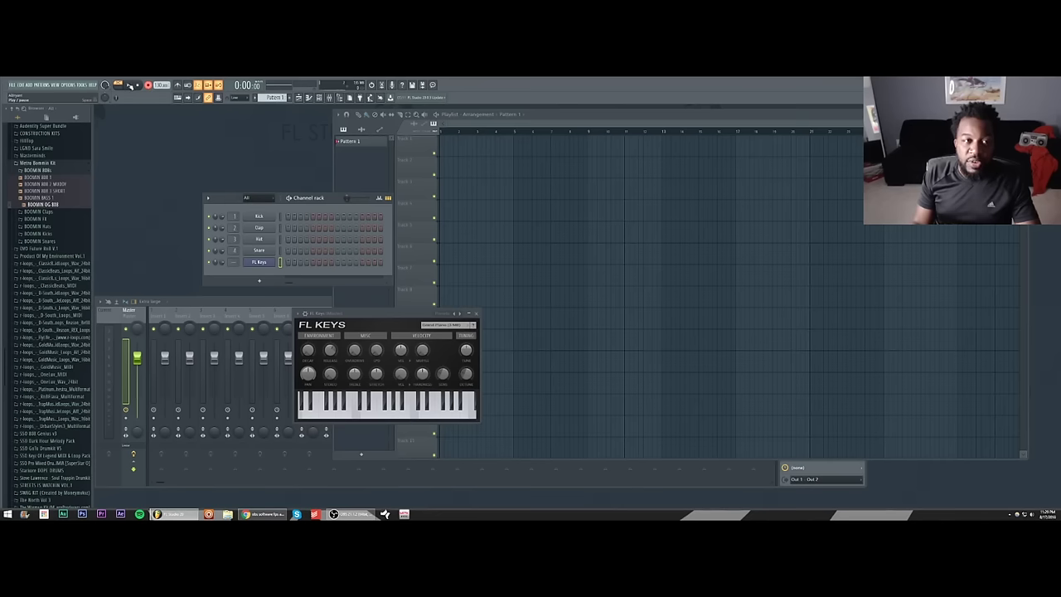
# Place a Pattern 1 clip on the first playlist track and record a short kick and clap beat into the pattern.
pyautogui.moveTo(457, 139); pyautogui.dragTo(508, 147)
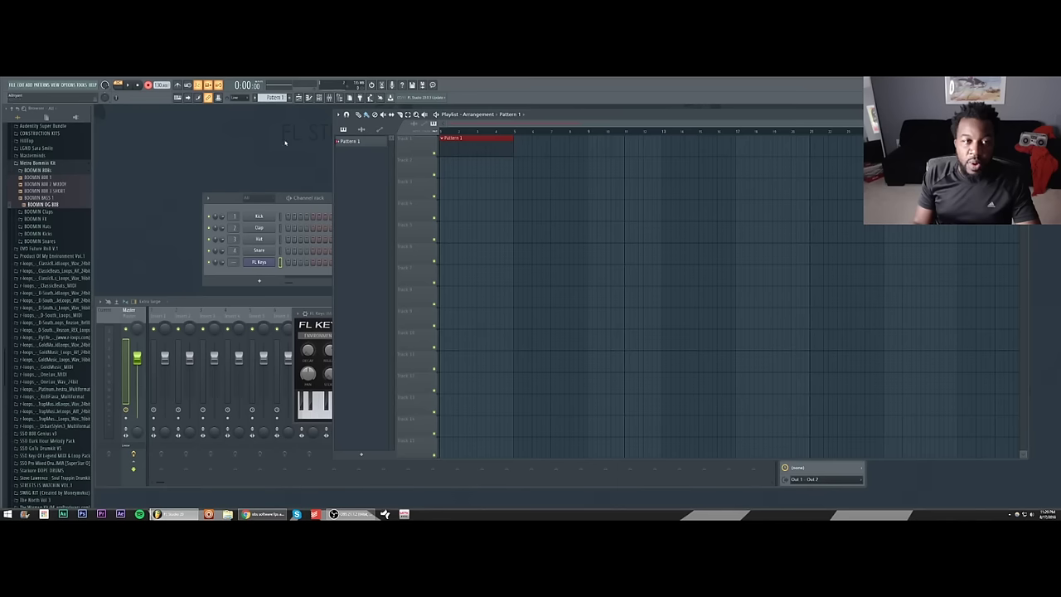
pyautogui.press('space')
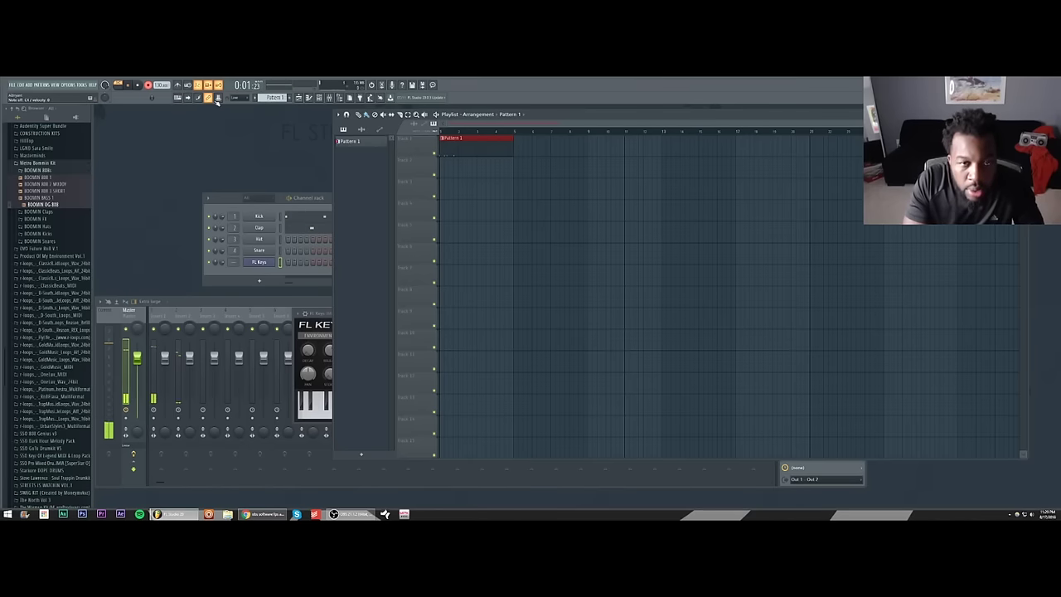
pyautogui.press('space')
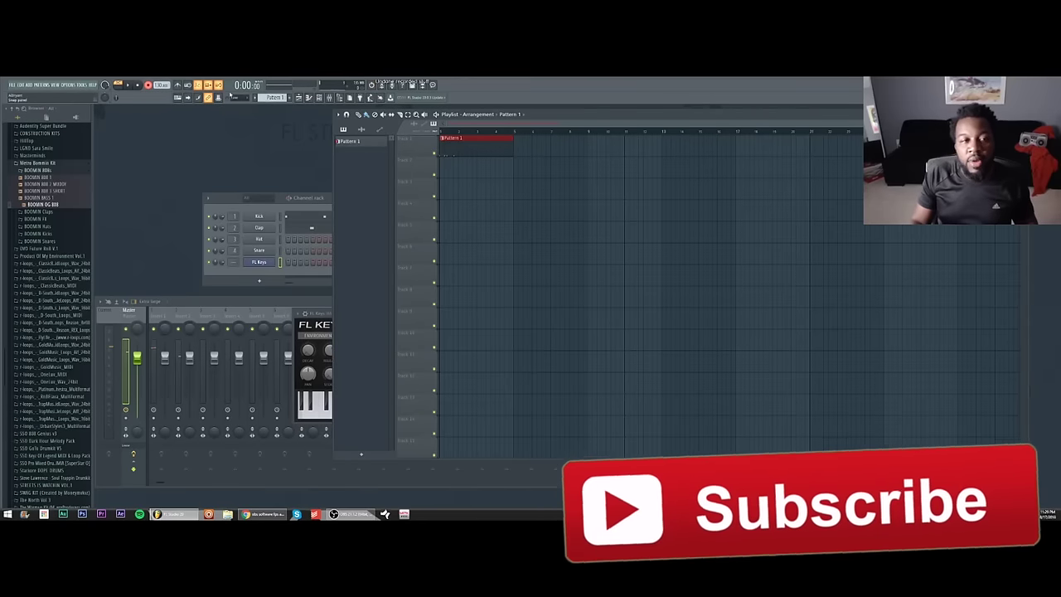
# Inspect the recorded clap notes in the piano roll and undo the recorded kick and clap notes.
pyautogui.hotkey('ctrl', 'z')
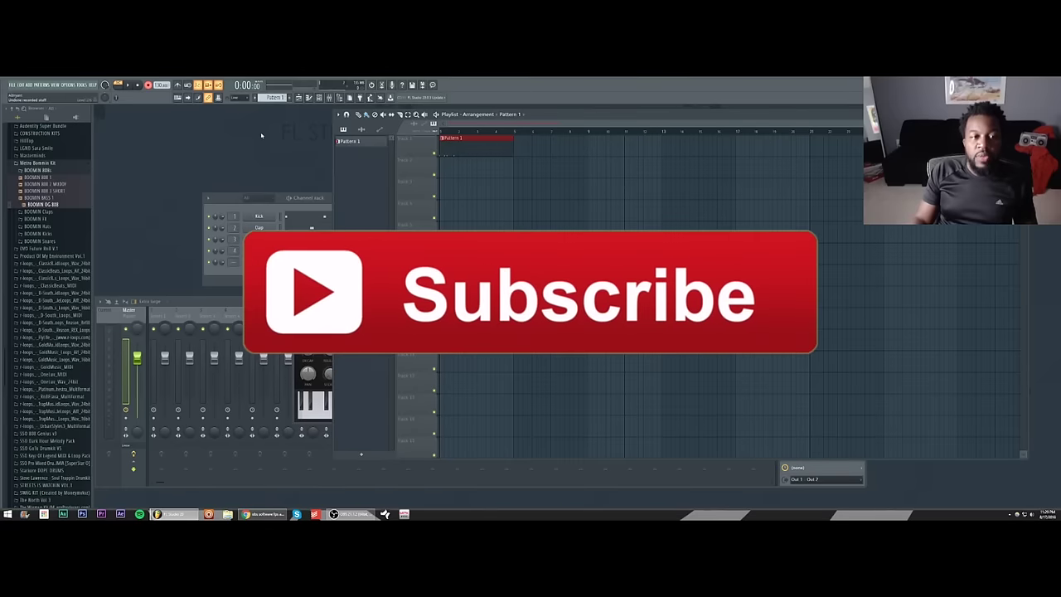
pyautogui.click(307, 227)
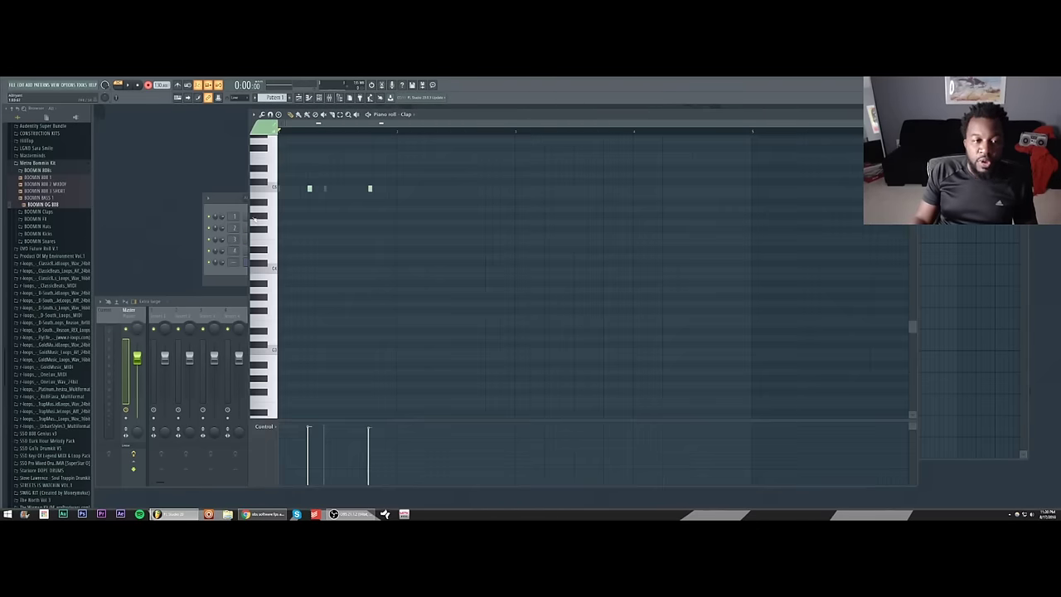
pyautogui.click(219, 200)
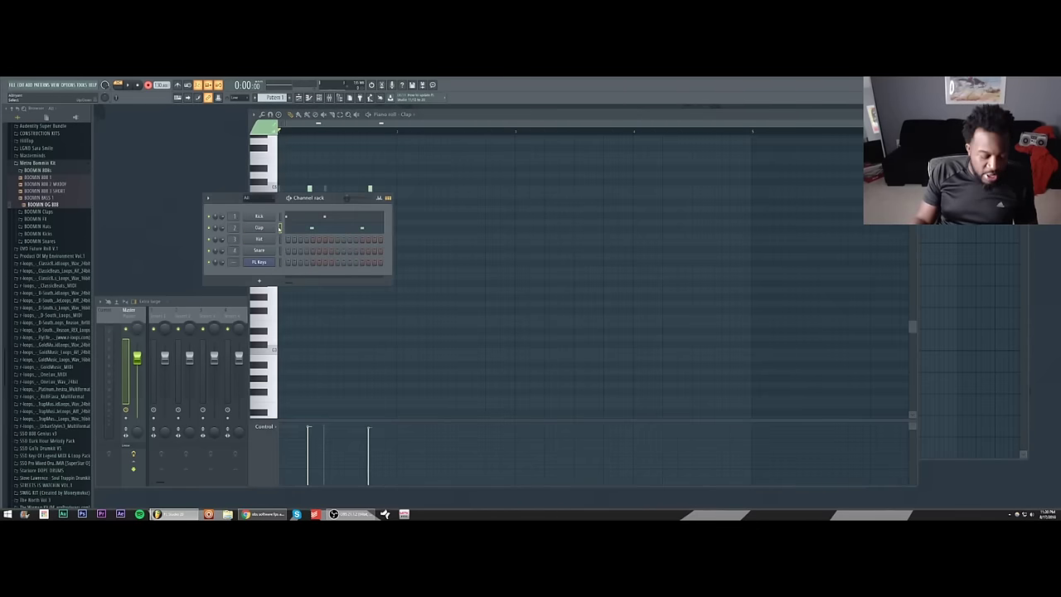
pyautogui.hotkey('ctrl', 'z')
pyautogui.hotkey('ctrl', 'z')
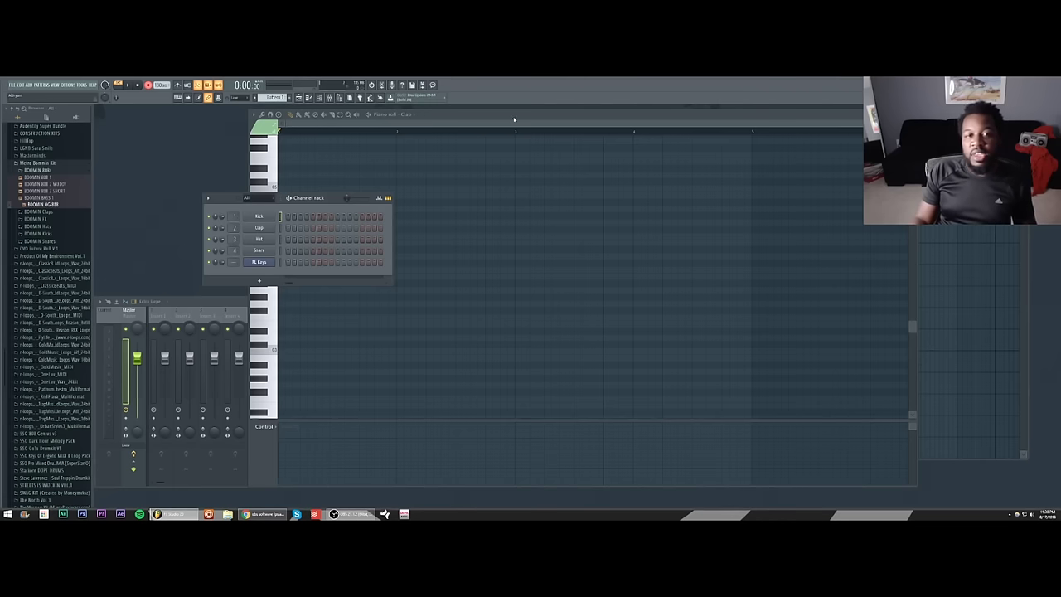
# Move the channel rack away from the piano roll's note grid and select the FL Keys channel.
pyautogui.click(515, 115)
pyautogui.moveTo(222, 199); pyautogui.dragTo(149, 200)
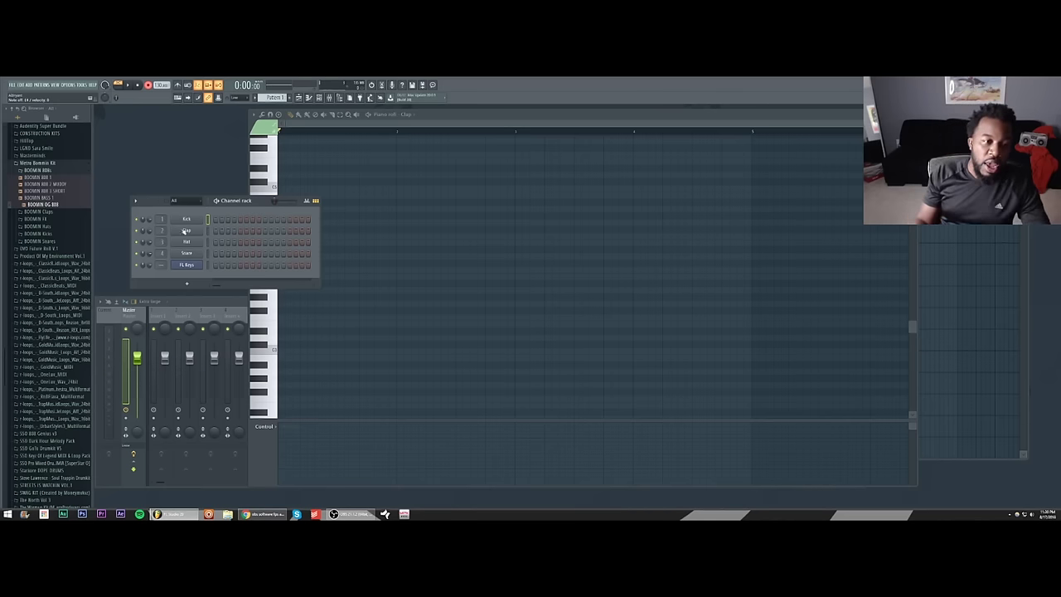
pyautogui.click(208, 265)
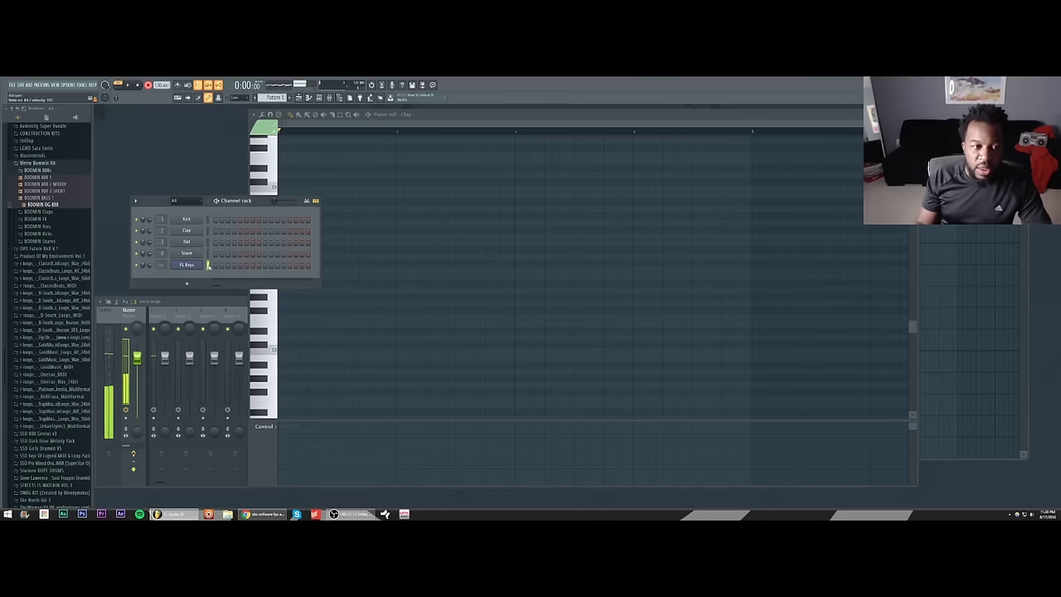